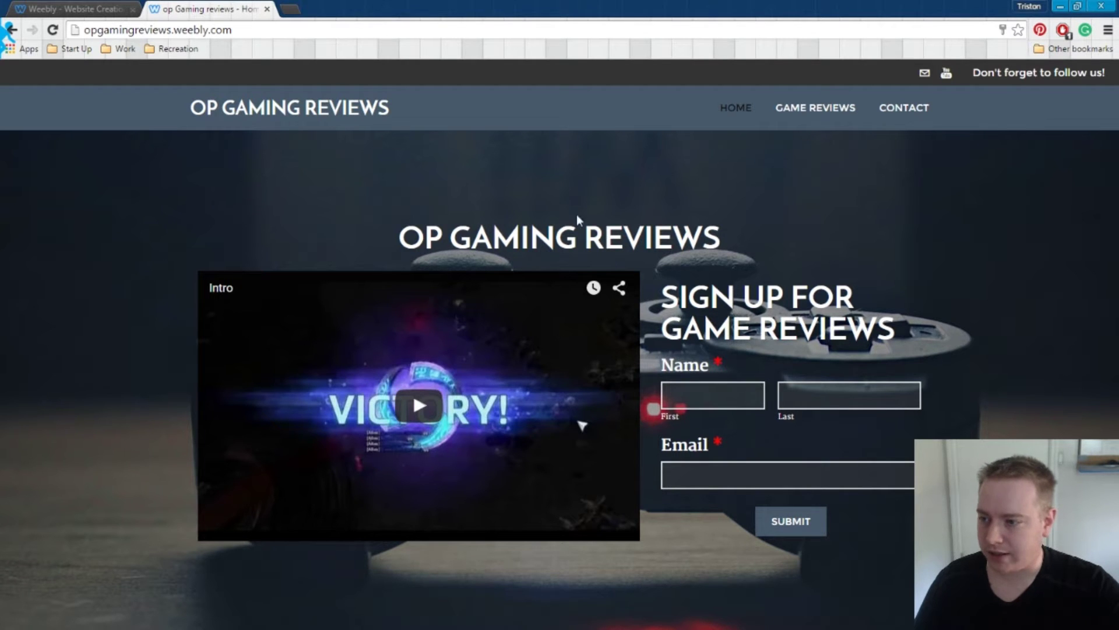
# Step: Switch from the live opgamingreviews.weebly.com site back to the Weebly editor tab
pyautogui.click(102, 10)
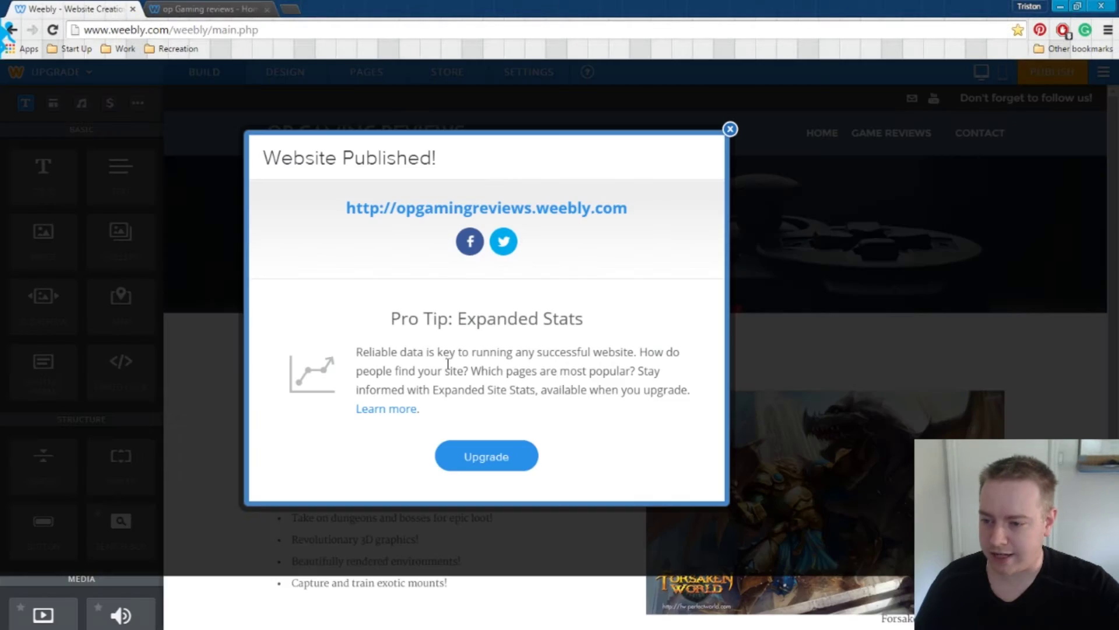
# Step: Dismiss the publish notice, add a Store page with No Header, and return to Build
pyautogui.click(730, 128)
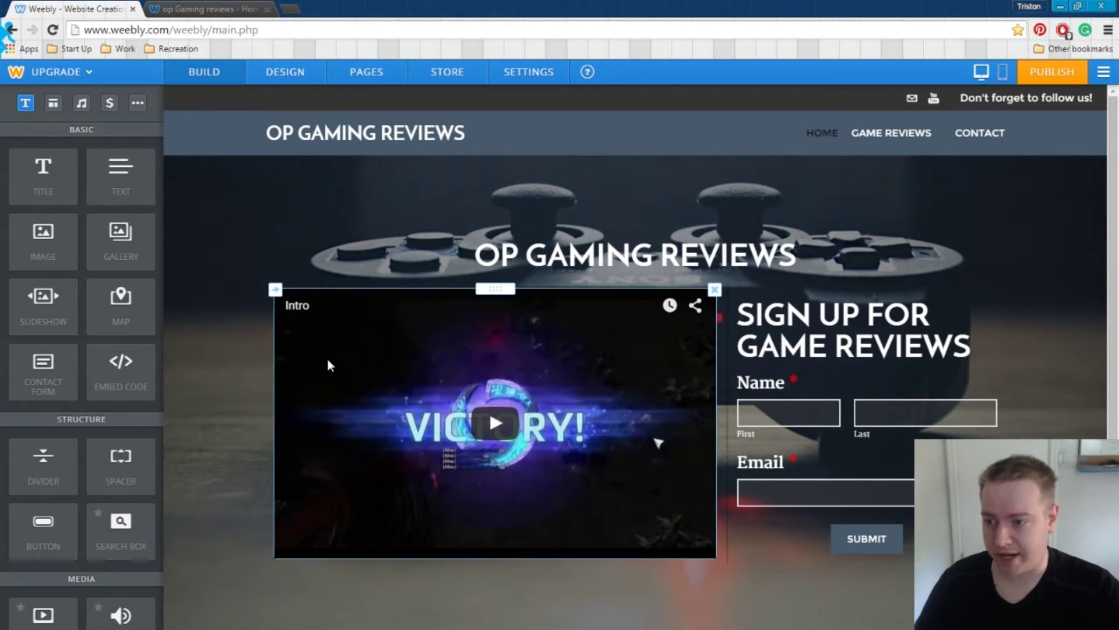
pyautogui.click(367, 71)
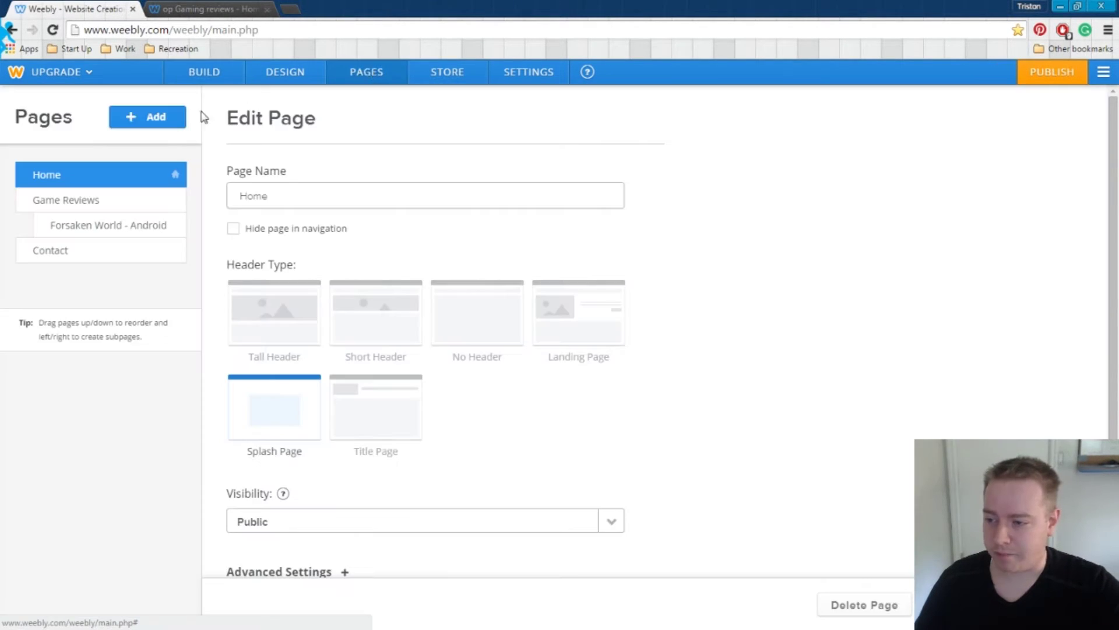
pyautogui.click(146, 119)
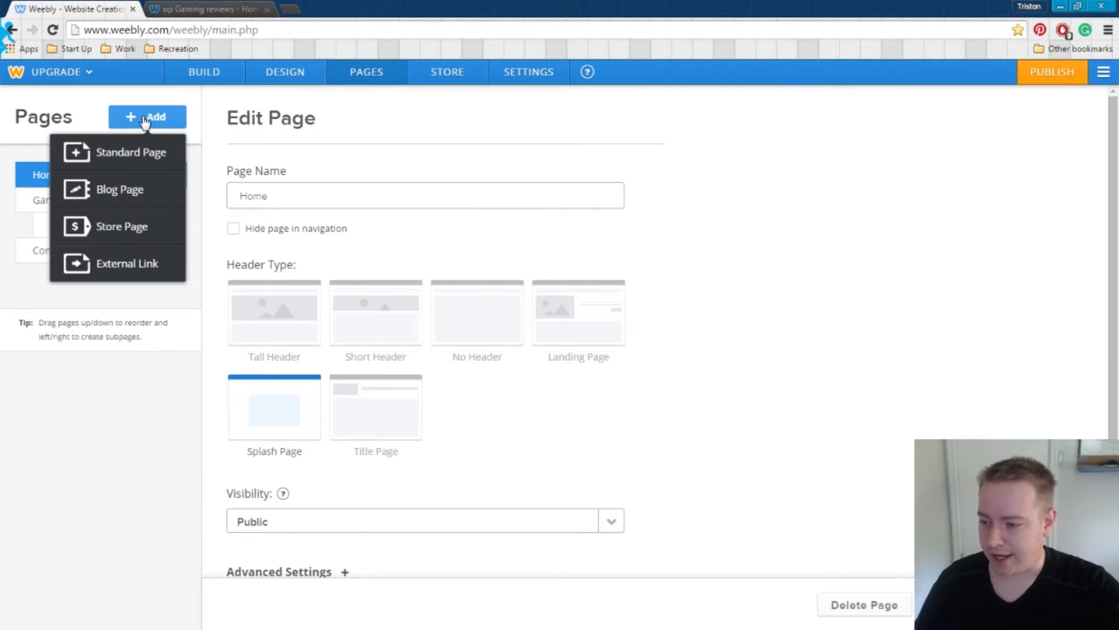
pyautogui.click(106, 228)
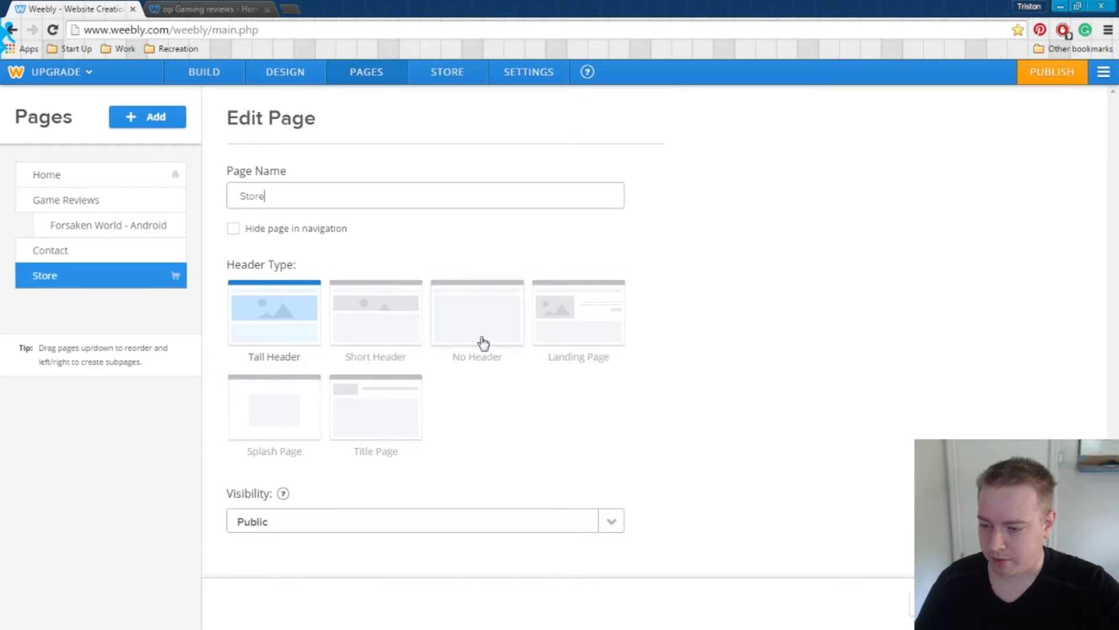
pyautogui.click(490, 323)
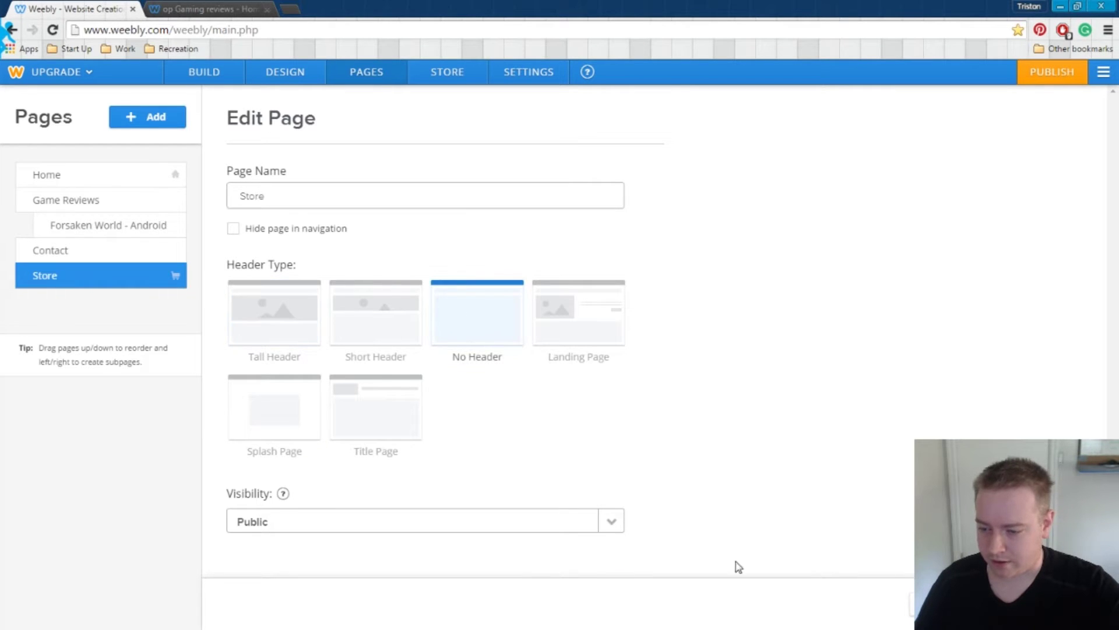
pyautogui.click(944, 604)
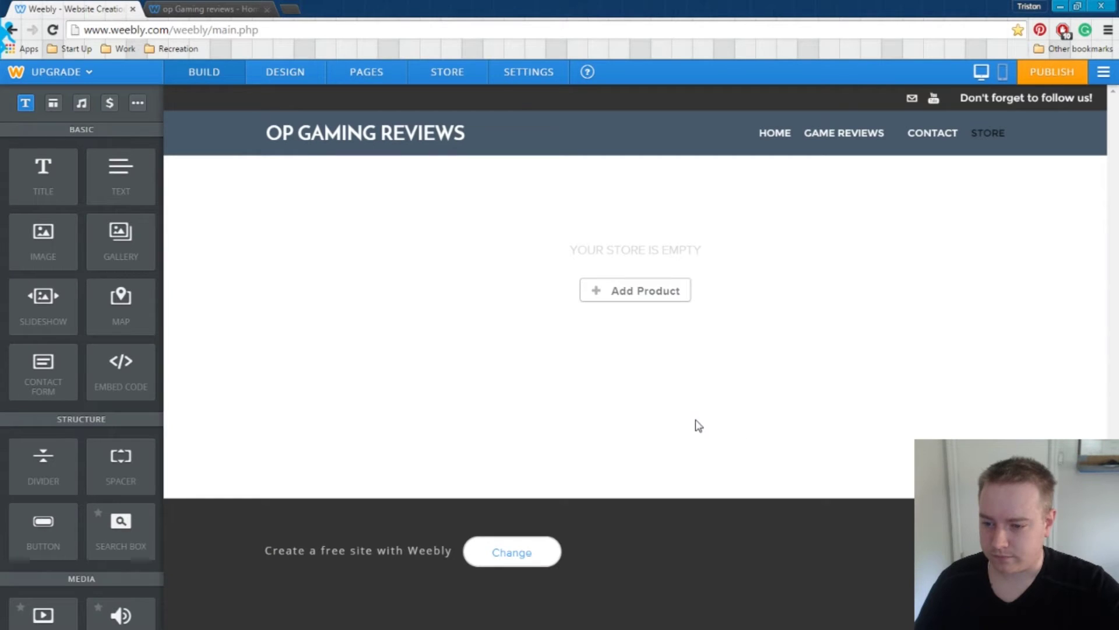
pyautogui.moveTo(635, 289)
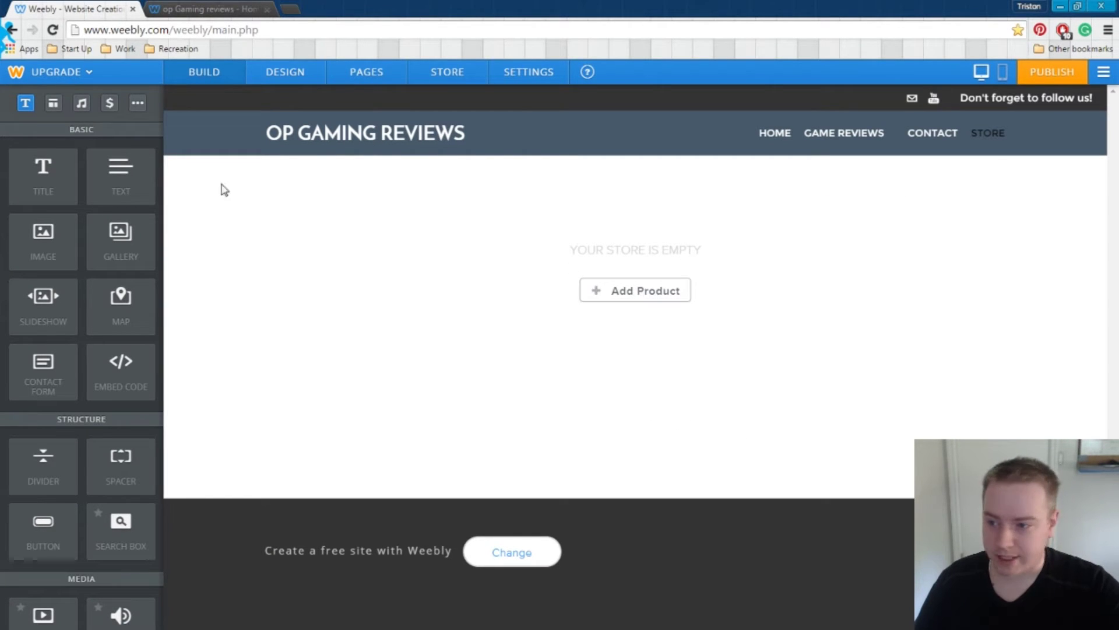
# Step: Drop a Title element reading 'Store' onto the store page and start a new product
pyautogui.moveTo(52, 178); pyautogui.dragTo(502, 287)
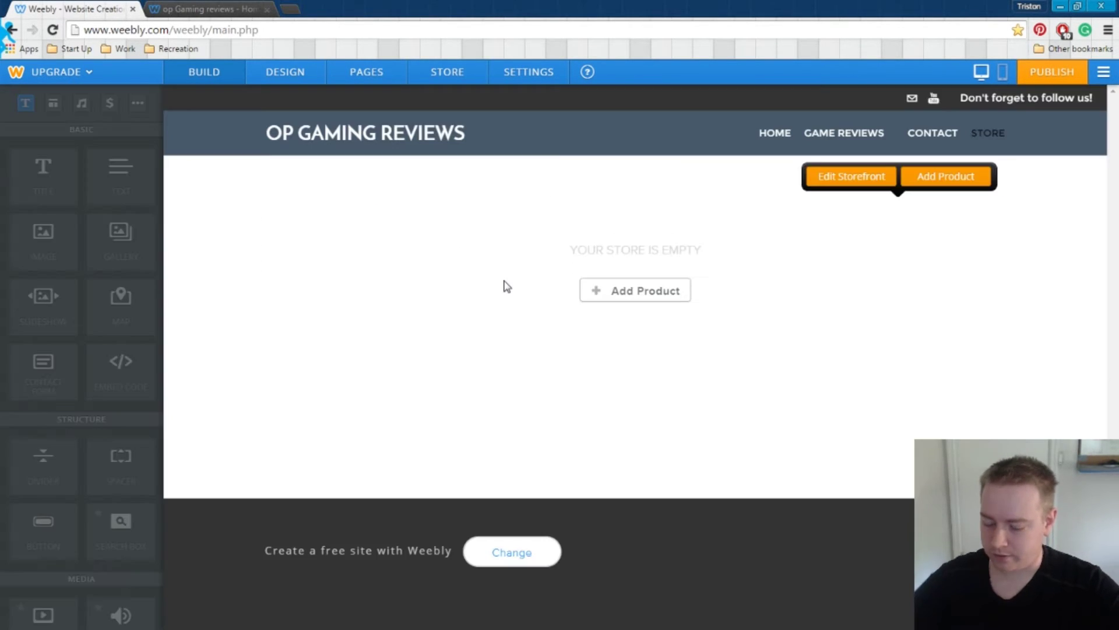
pyautogui.click(397, 207)
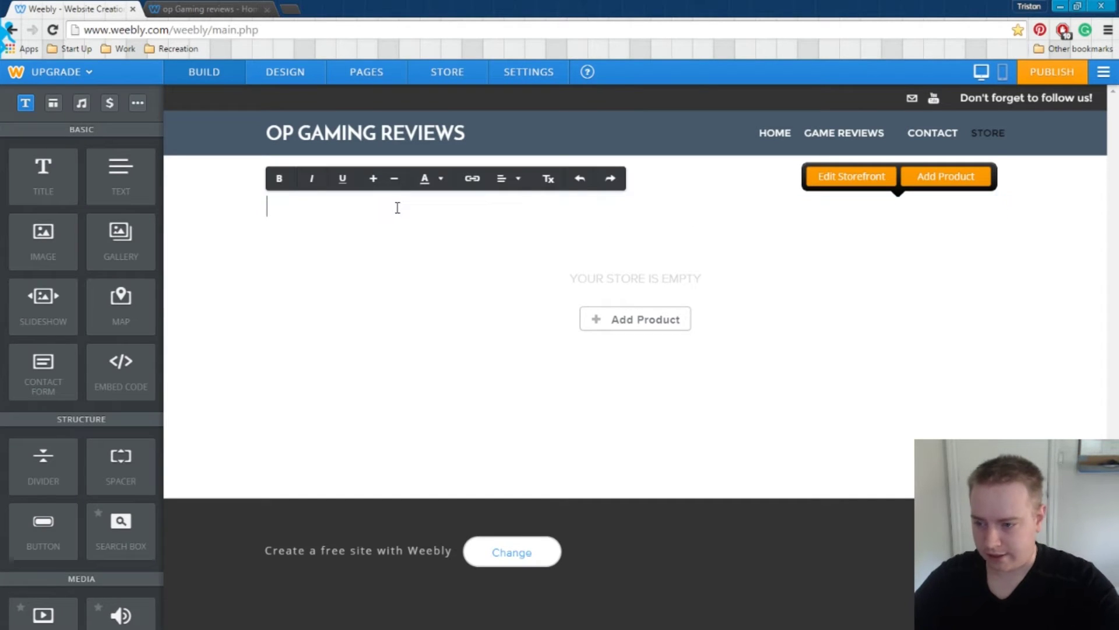
pyautogui.write('Store')
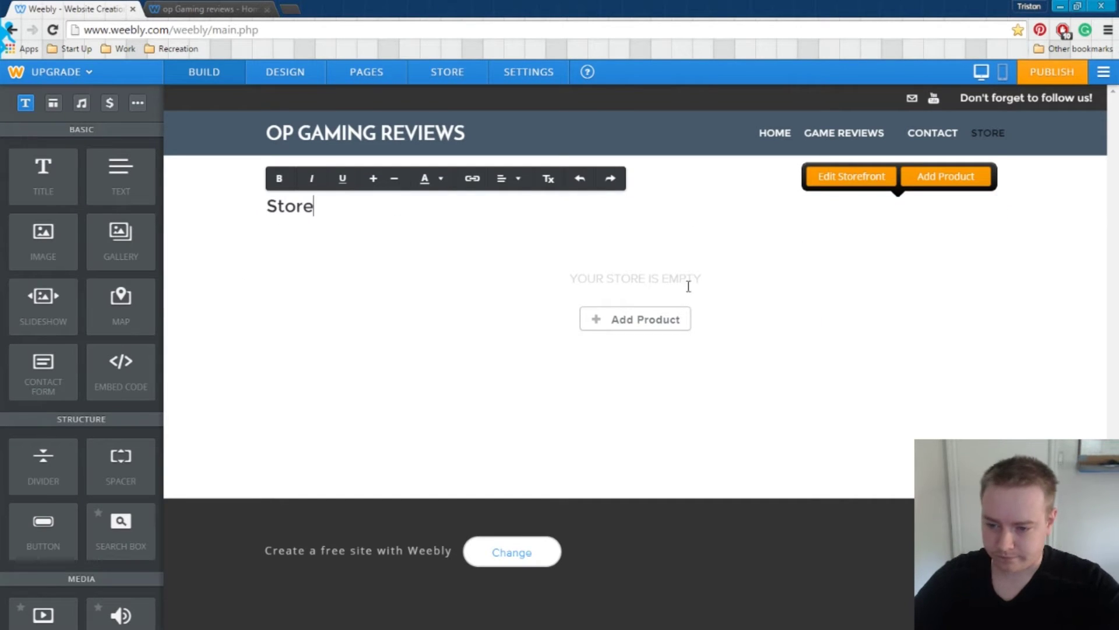
pyautogui.click(662, 320)
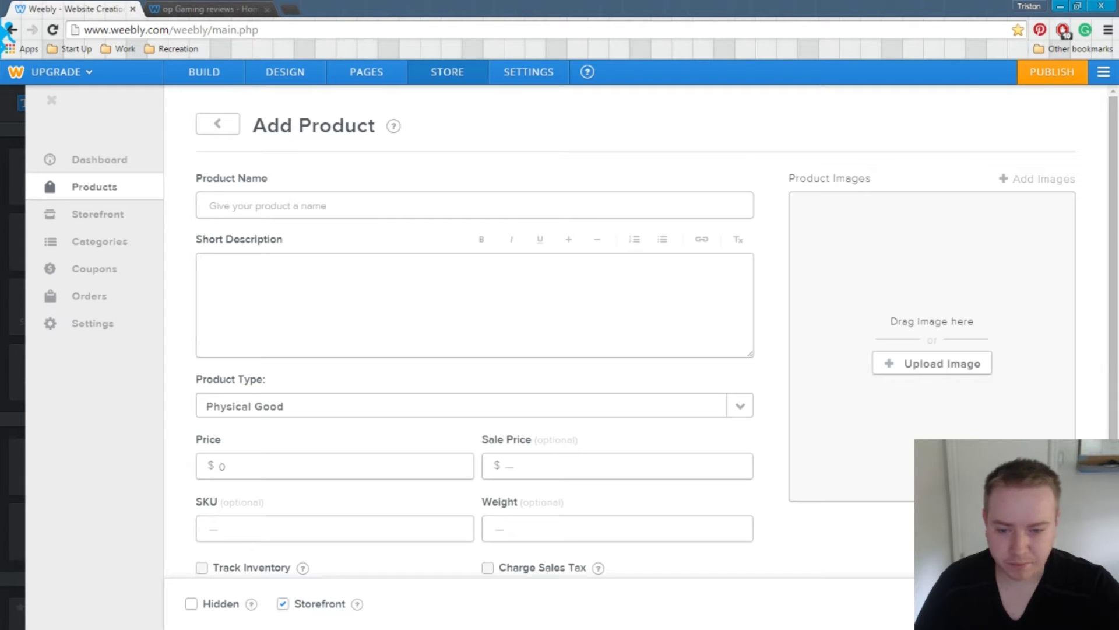
# Step: Upload the glowing skull photo, name it 'Light up clear resin skull' and add its LED description
pyautogui.moveTo(929, 298); pyautogui.dragTo(929, 299)
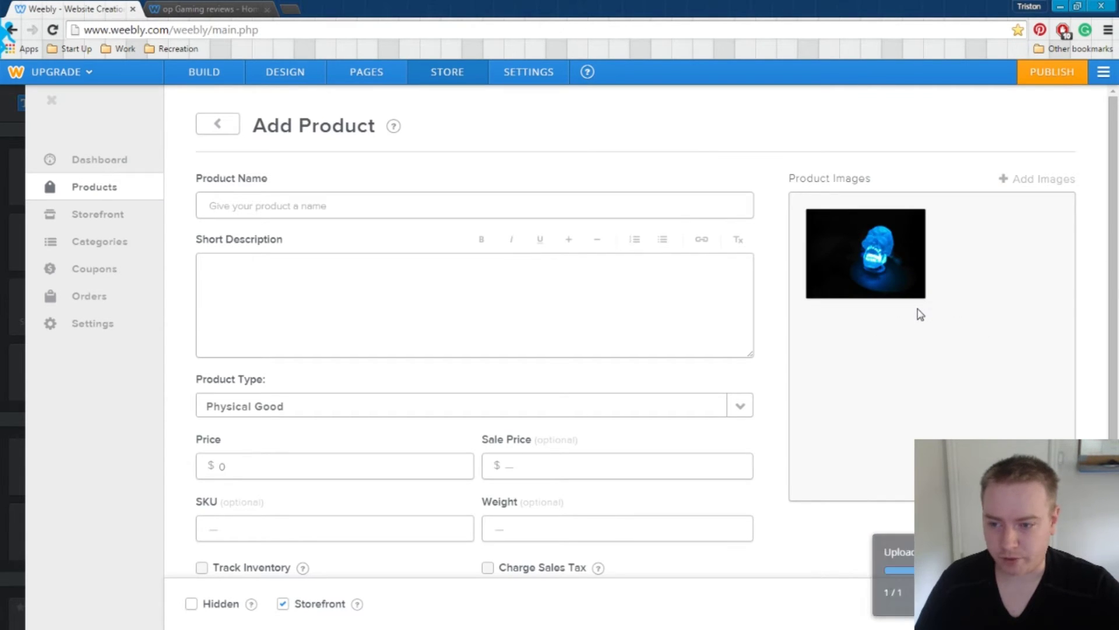
pyautogui.click(264, 204)
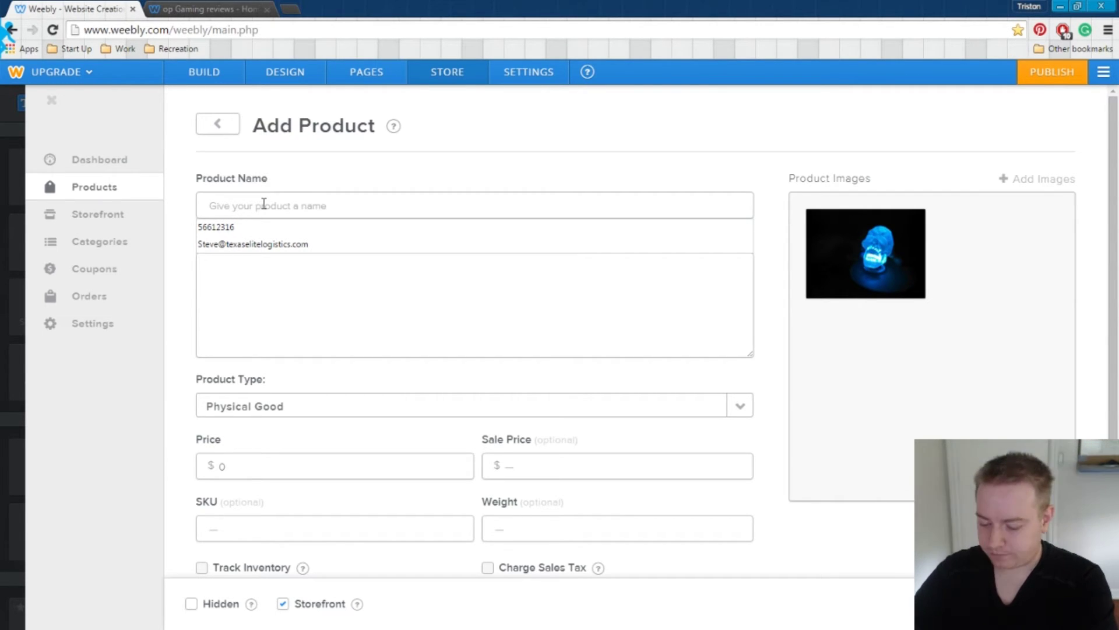
pyautogui.write('Light up clear resin skull')
pyautogui.press('Tab')
pyautogui.write('S')
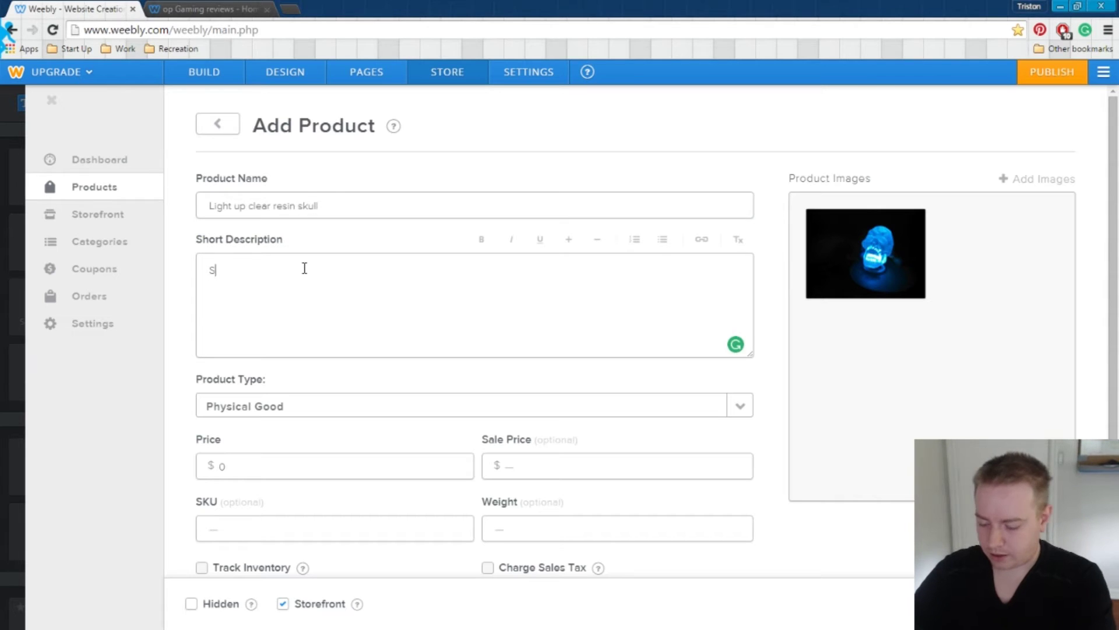
pyautogui.write('kull measures')
pyautogui.press('BackSpace')
pyautogui.press('BackSpace')
pyautogui.press('BackSpace')
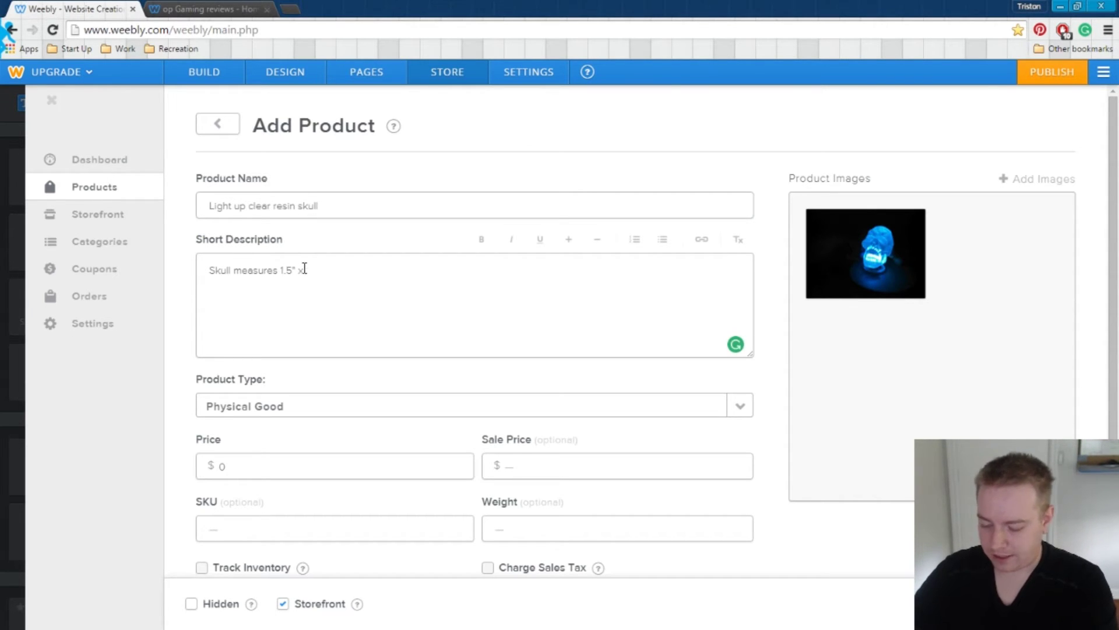
pyautogui.write('glows different colors with LED. Light can be replaced for programable displays!')
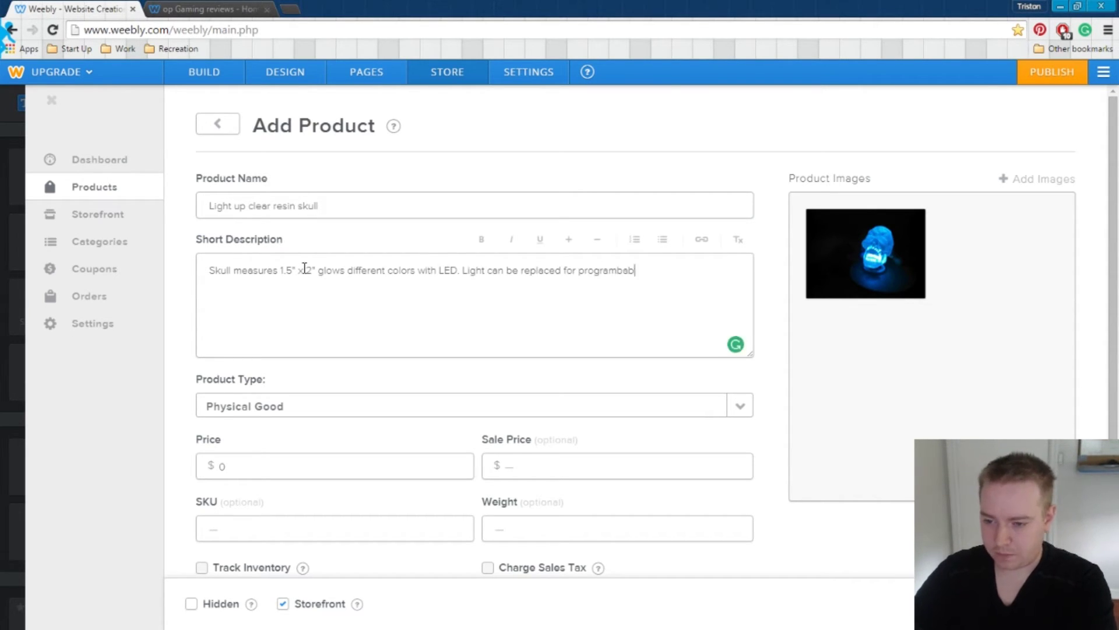
pyautogui.moveTo(628, 280)
pyautogui.click(726, 306)
# Step: Upload three more skull photos to the product
pyautogui.click(1019, 179)
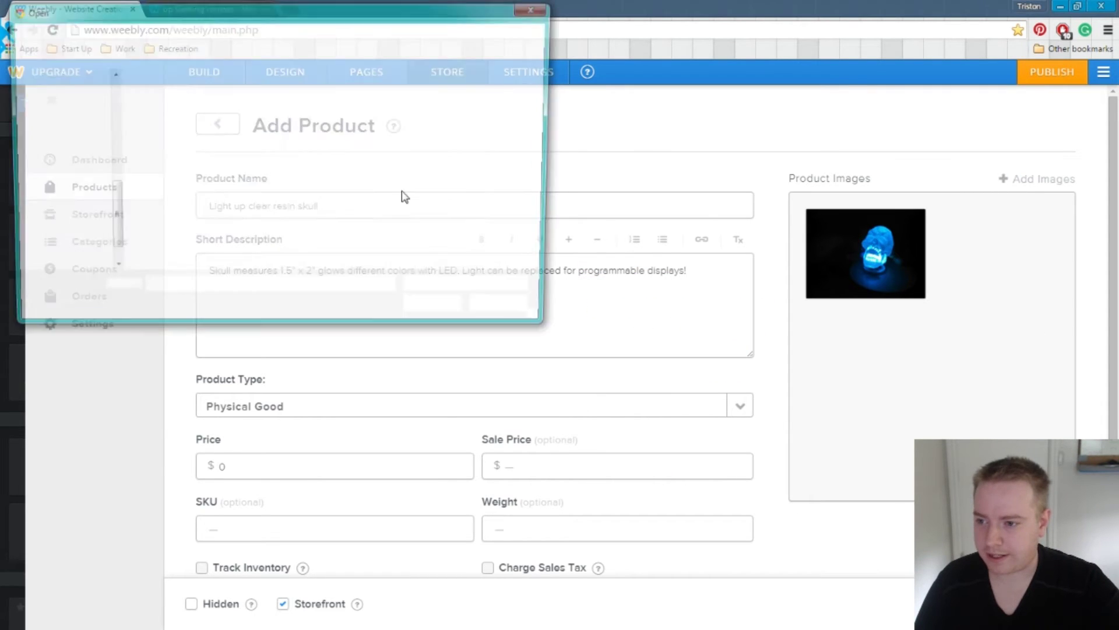
pyautogui.moveTo(370, 254); pyautogui.dragTo(151, 148)
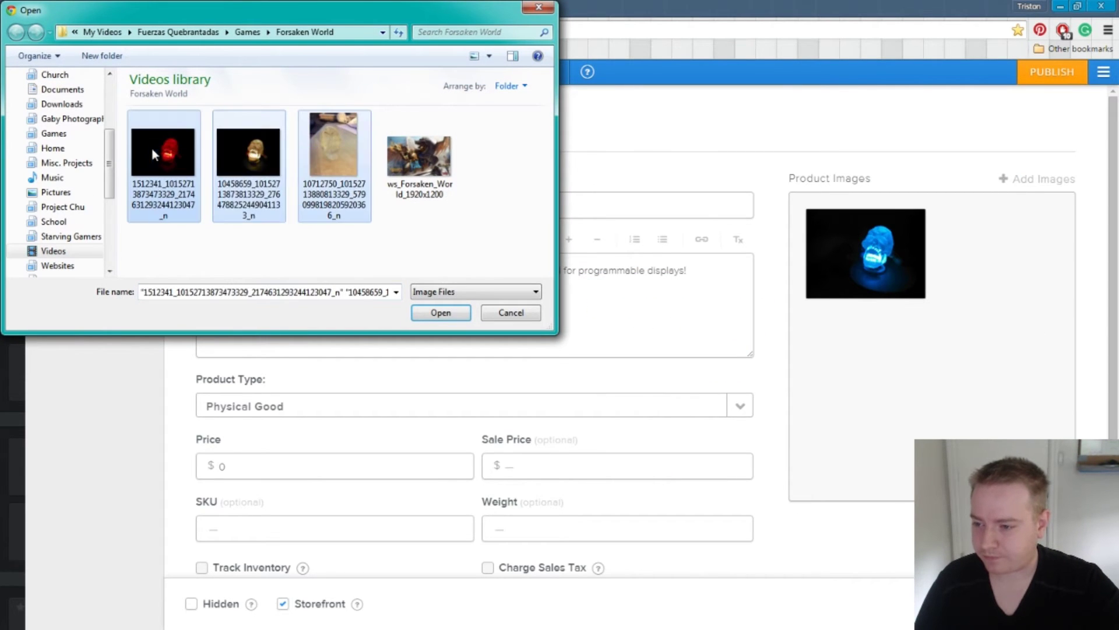
pyautogui.click(441, 313)
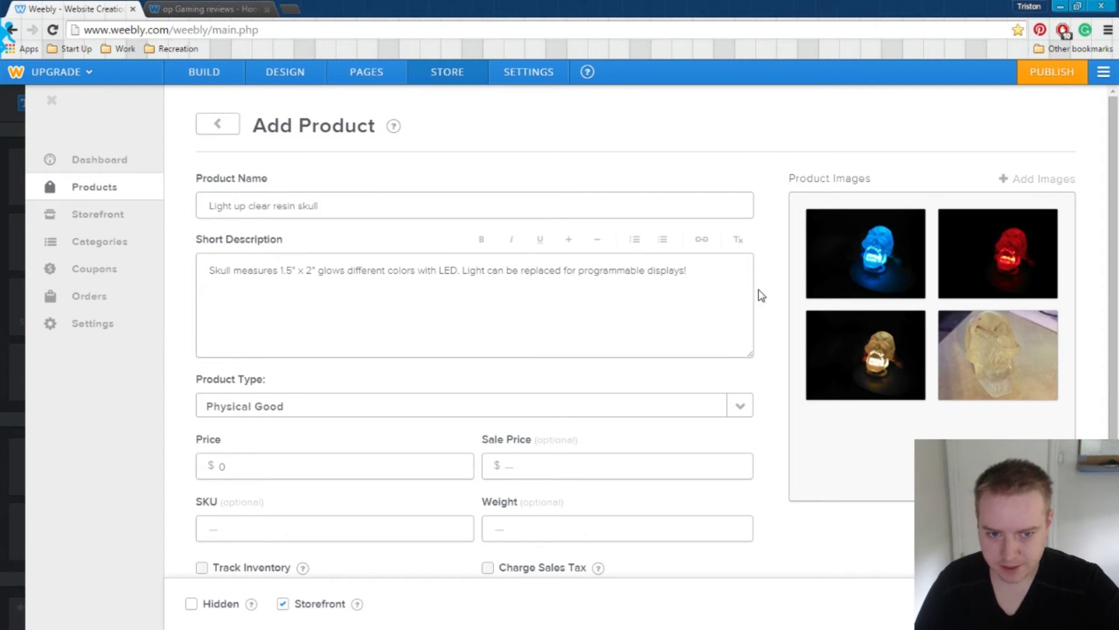
# Step: Price the skull at $25, dismiss the inventory upgrade offer, and save it to the Storefront
pyautogui.scroll(-2, 762, 296)
pyautogui.click(283, 346)
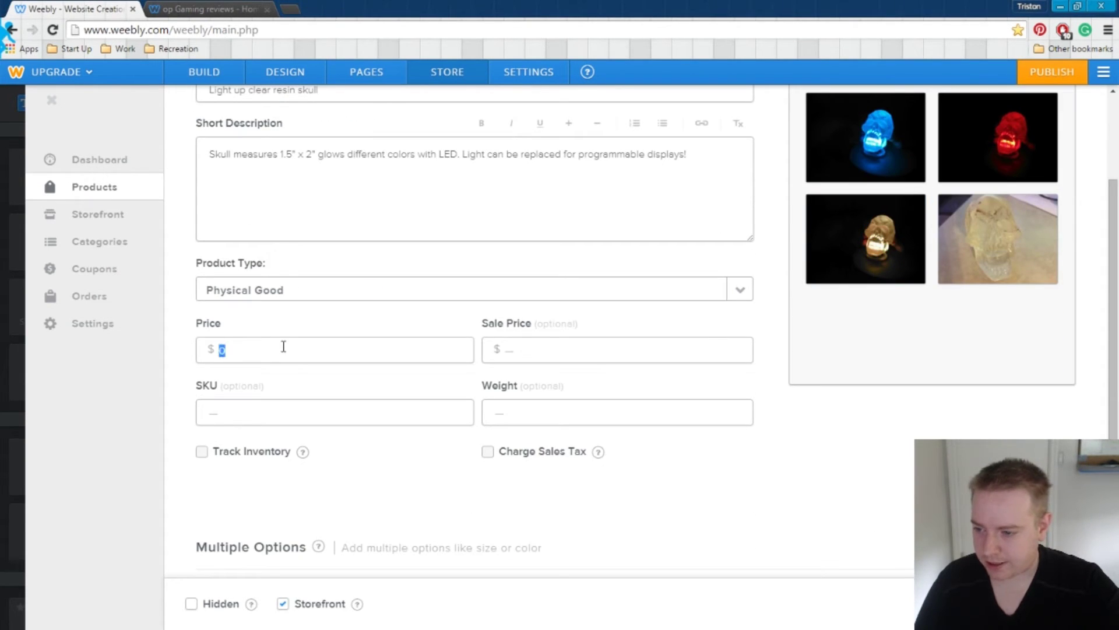
pyautogui.write('25')
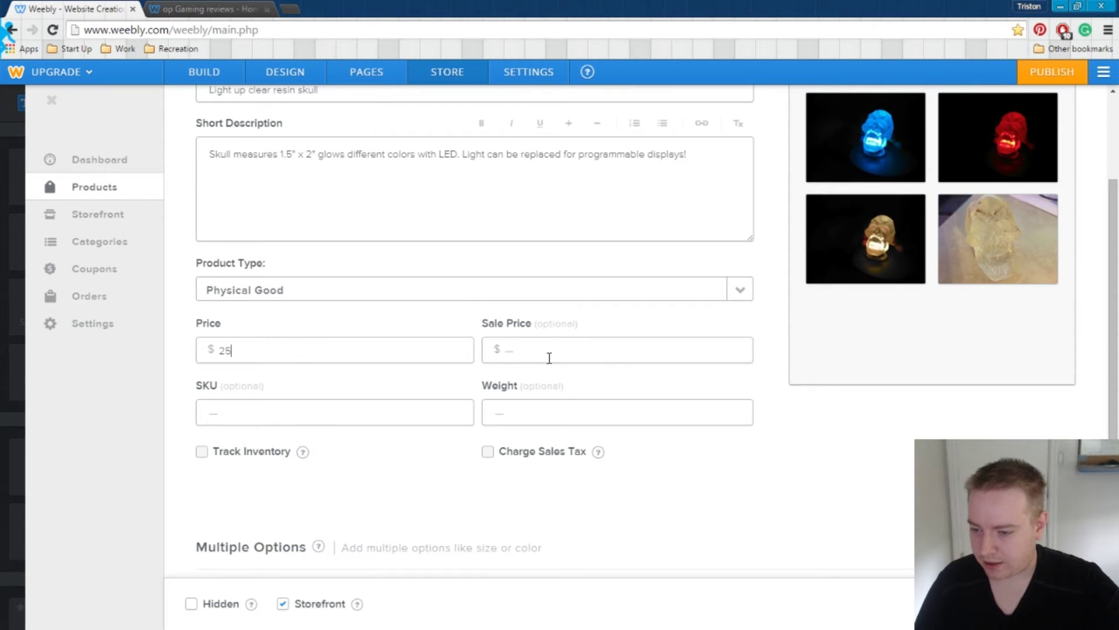
pyautogui.click(202, 453)
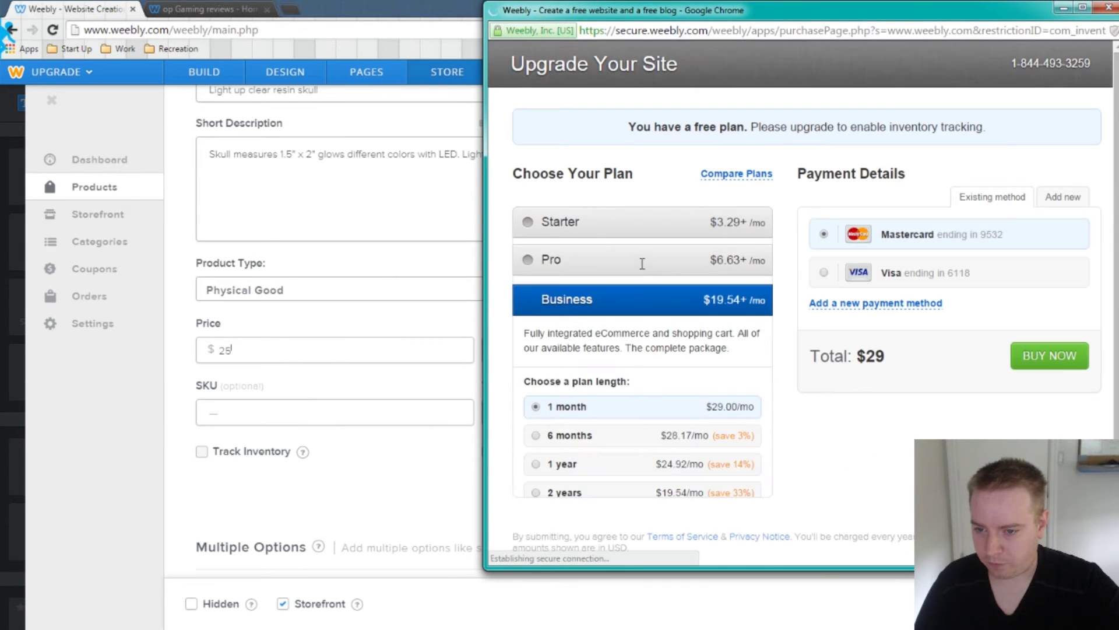
pyautogui.hotkey('ctrl', 'w')
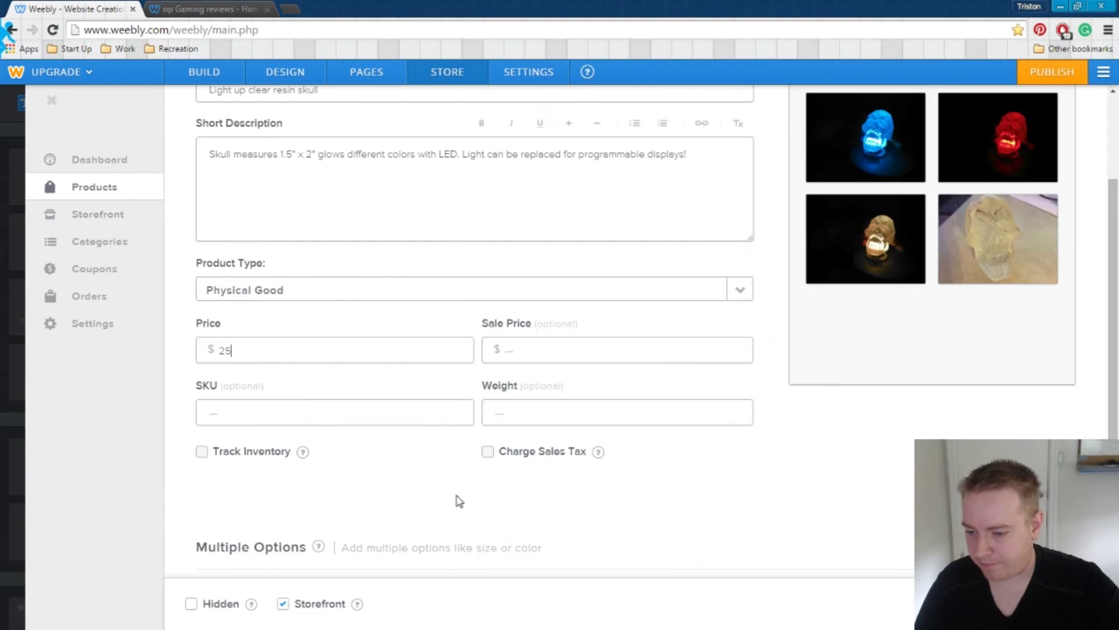
pyautogui.scroll(-1, 697, 508)
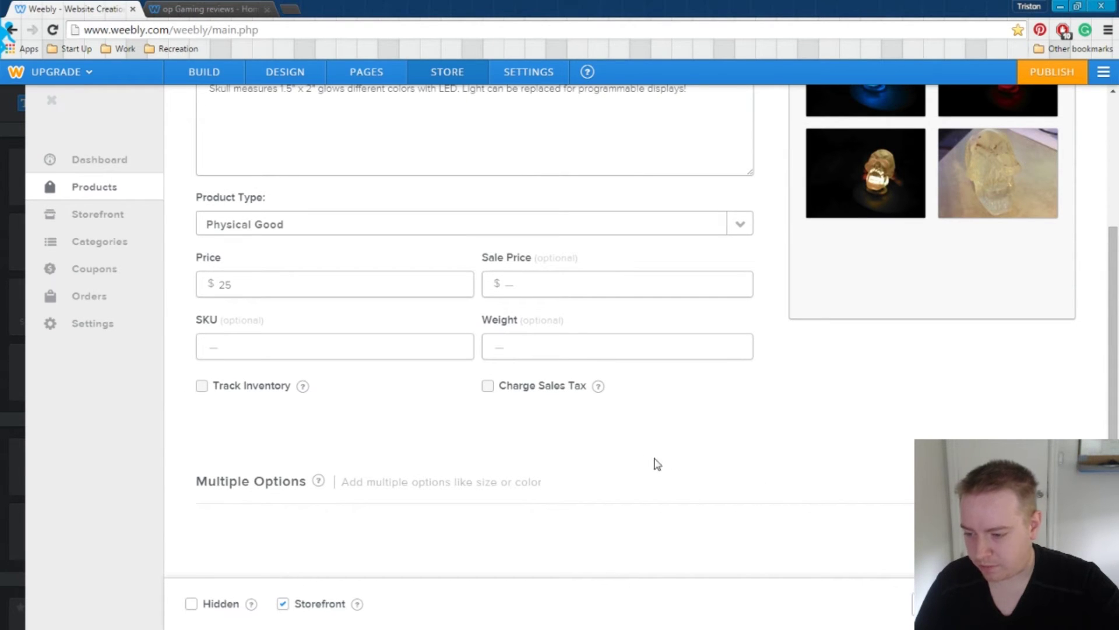
pyautogui.press('Escape')
pyautogui.click(862, 187)
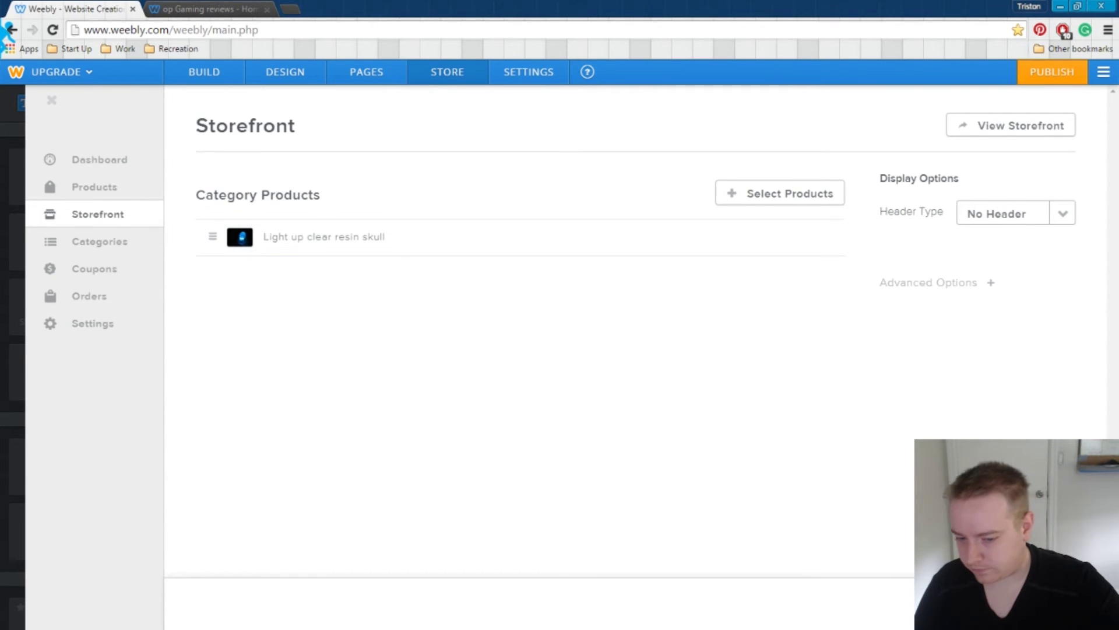
# Step: Open the resin skull's product page from the storefront and test its Add to Cart button
pyautogui.click(1037, 125)
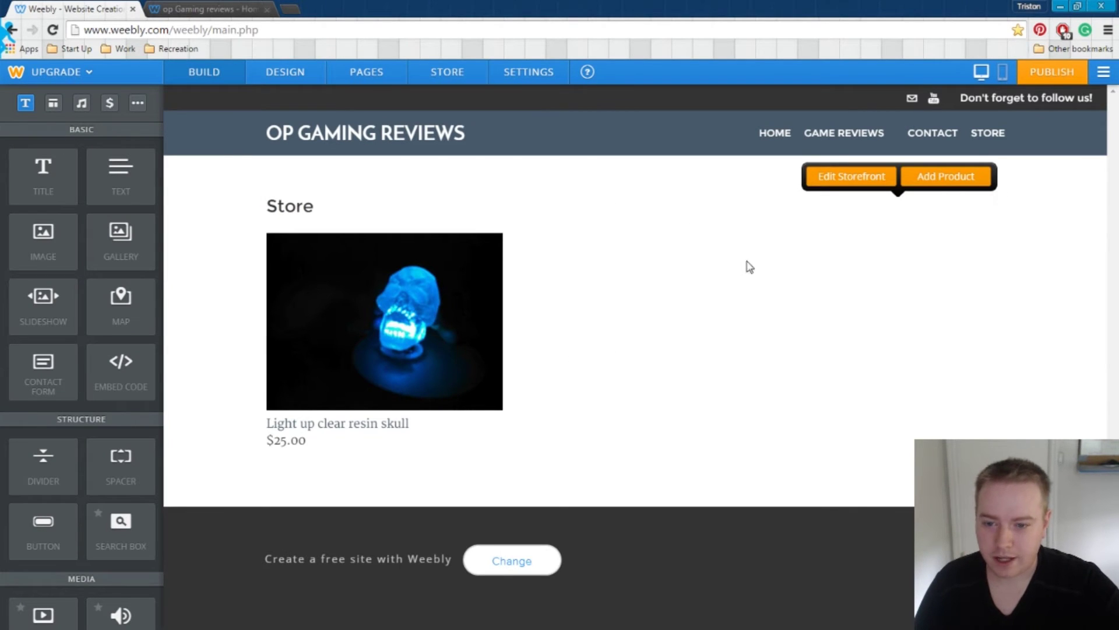
pyautogui.click(431, 331)
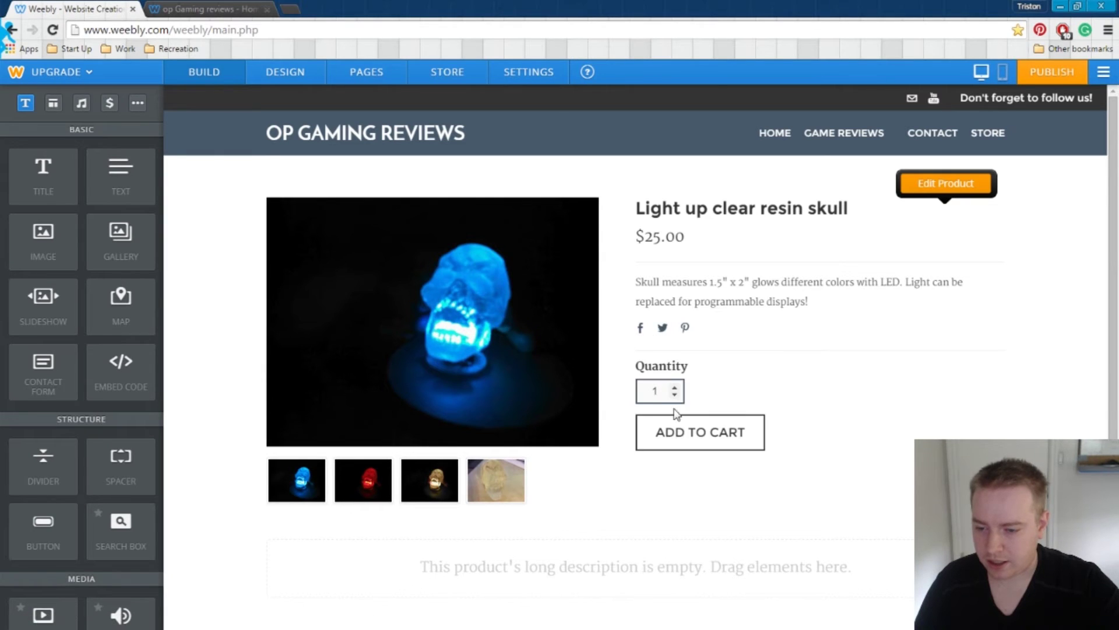
pyautogui.click(711, 436)
pyautogui.click(712, 437)
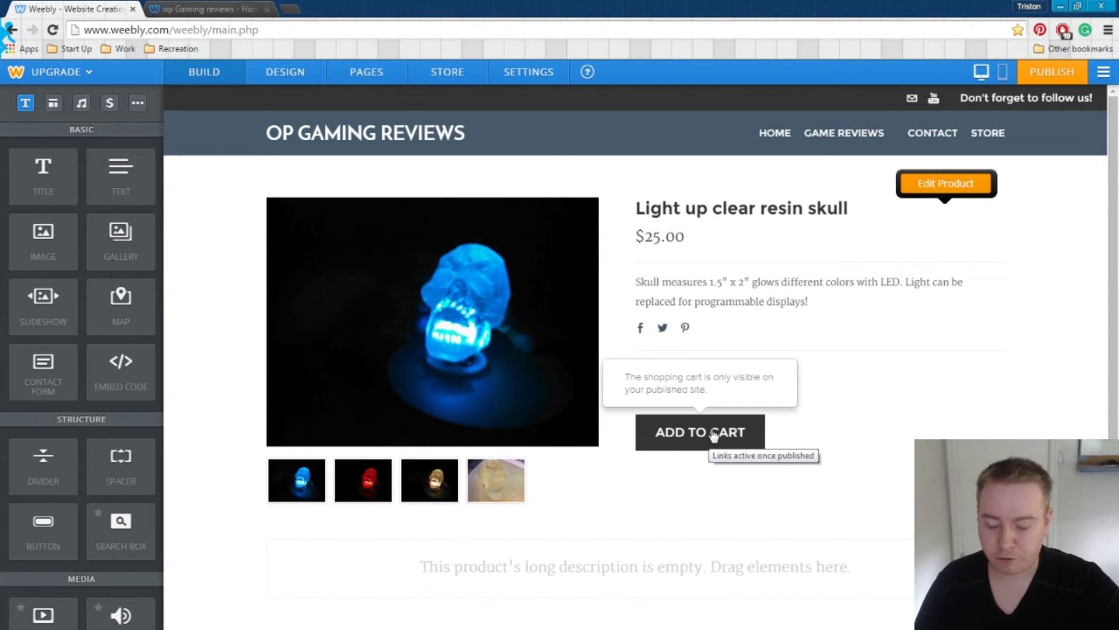
pyautogui.scroll(-4, 348, 517)
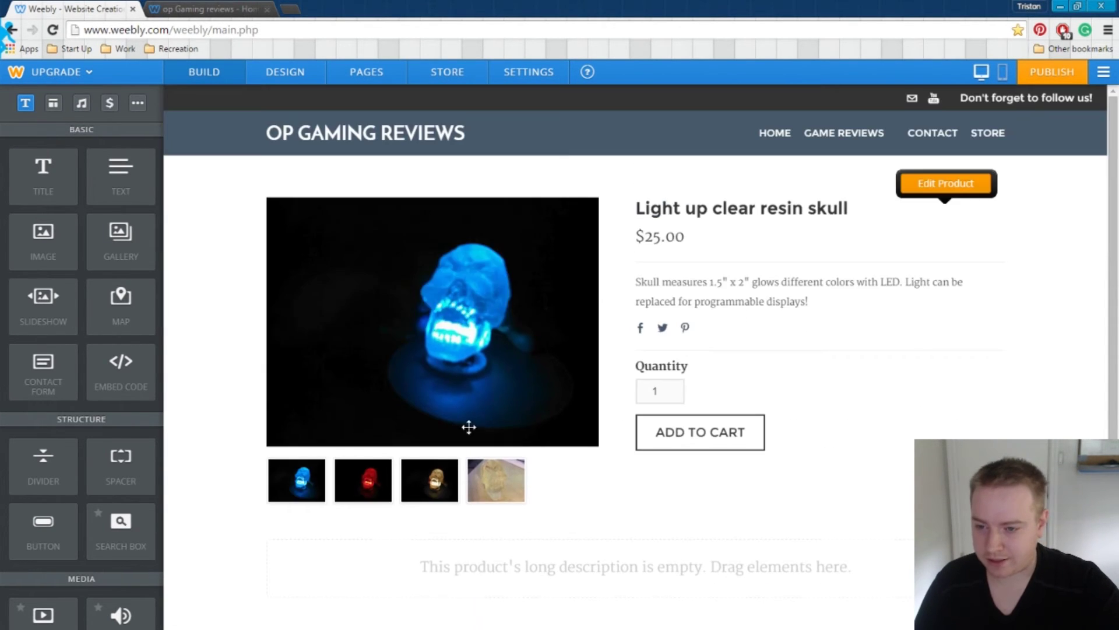
# Step: Scroll back up the resin skull's product page to review its details
pyautogui.scroll(4, 470, 417)
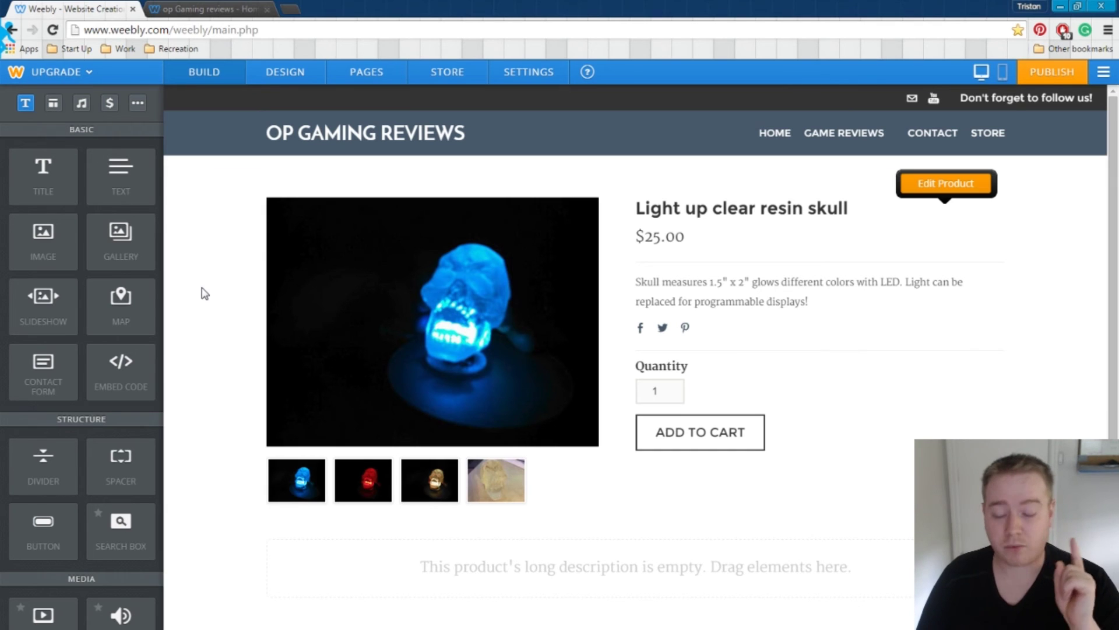
# Step: Publish, then on the live site add the resin skull to the cart and check out
pyautogui.click(1052, 71)
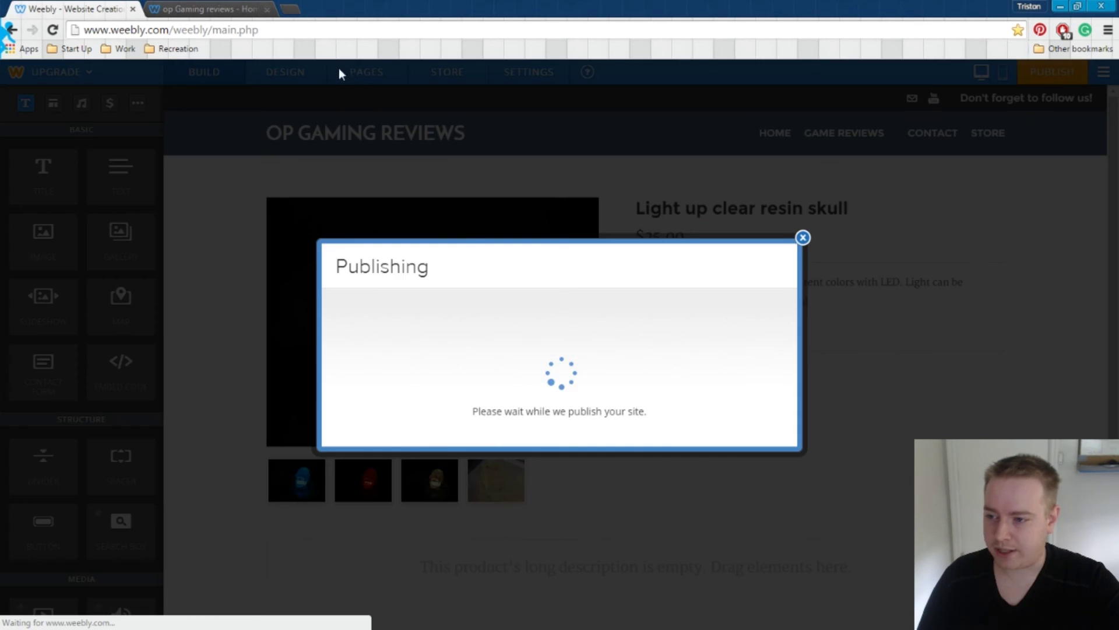
pyautogui.click(207, 9)
pyautogui.click(52, 30)
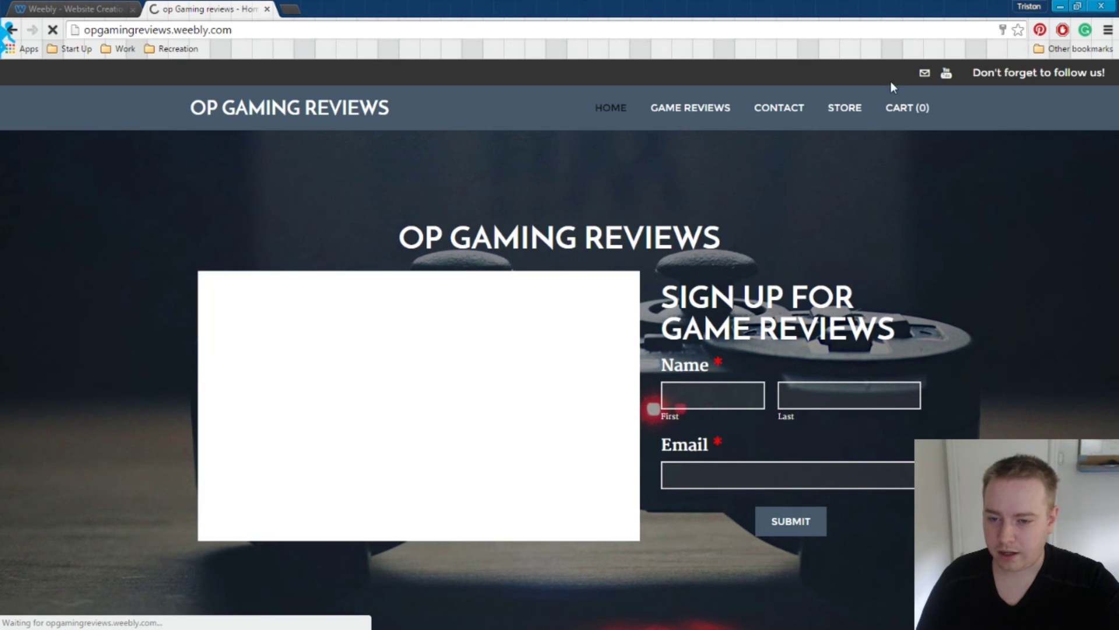
pyautogui.click(845, 110)
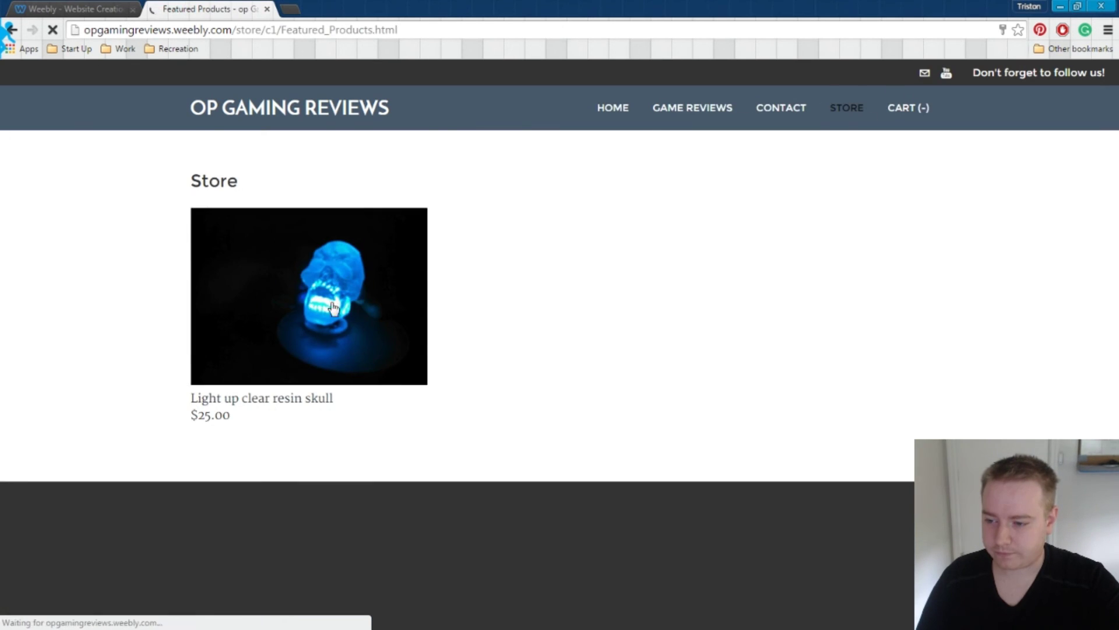
pyautogui.click(334, 308)
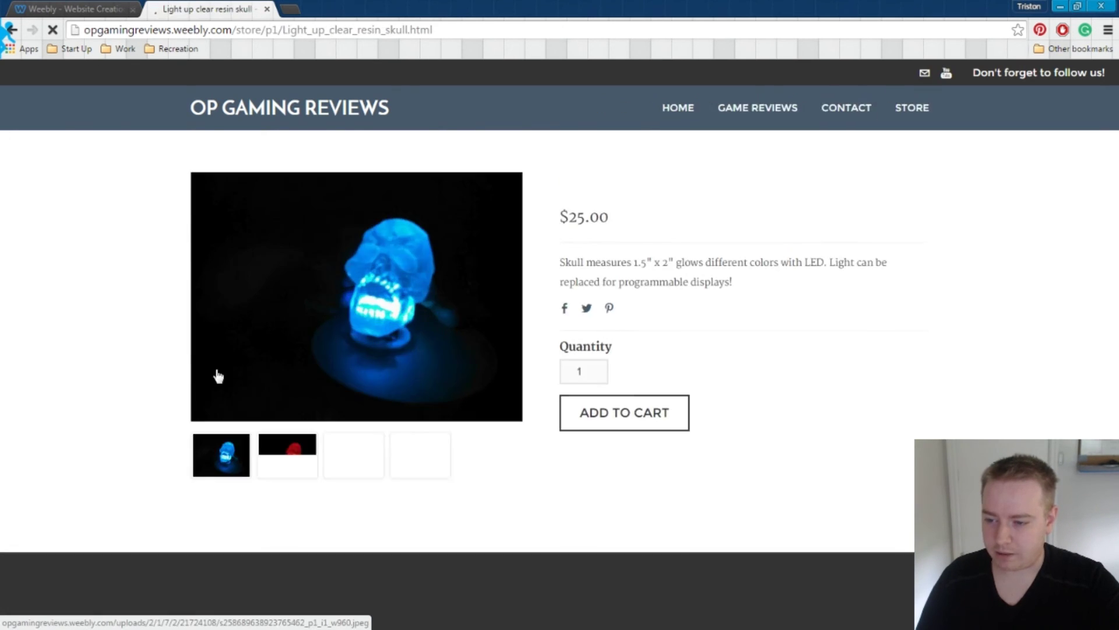
pyautogui.click(646, 415)
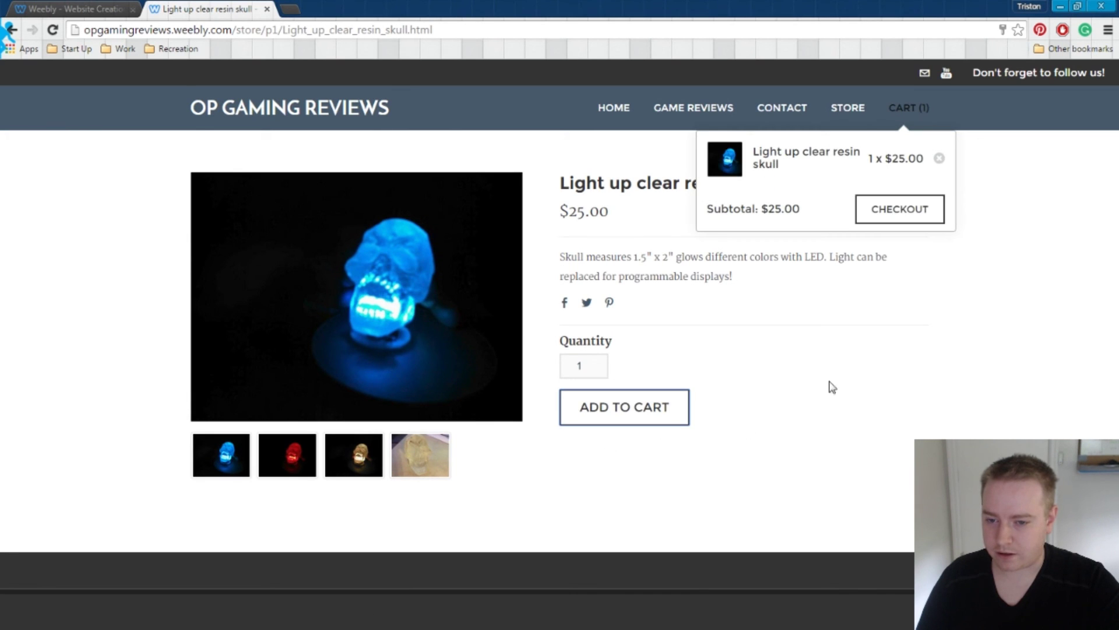
pyautogui.click(906, 208)
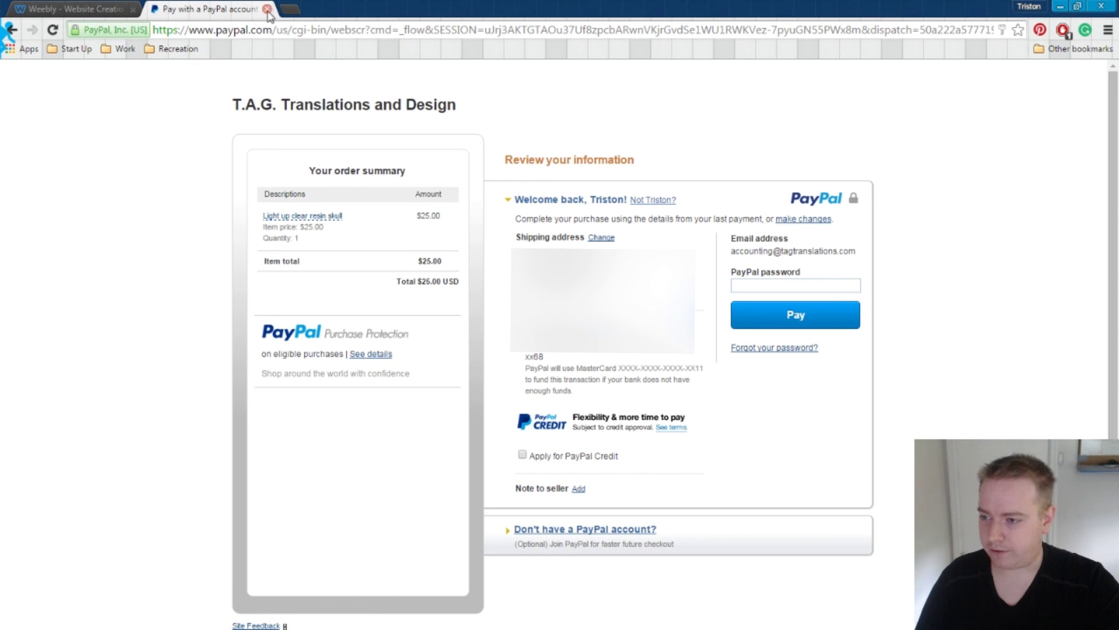
# Step: Leave the $25.00 PayPal review without paying and return to the skull's product page
pyautogui.click(11, 30)
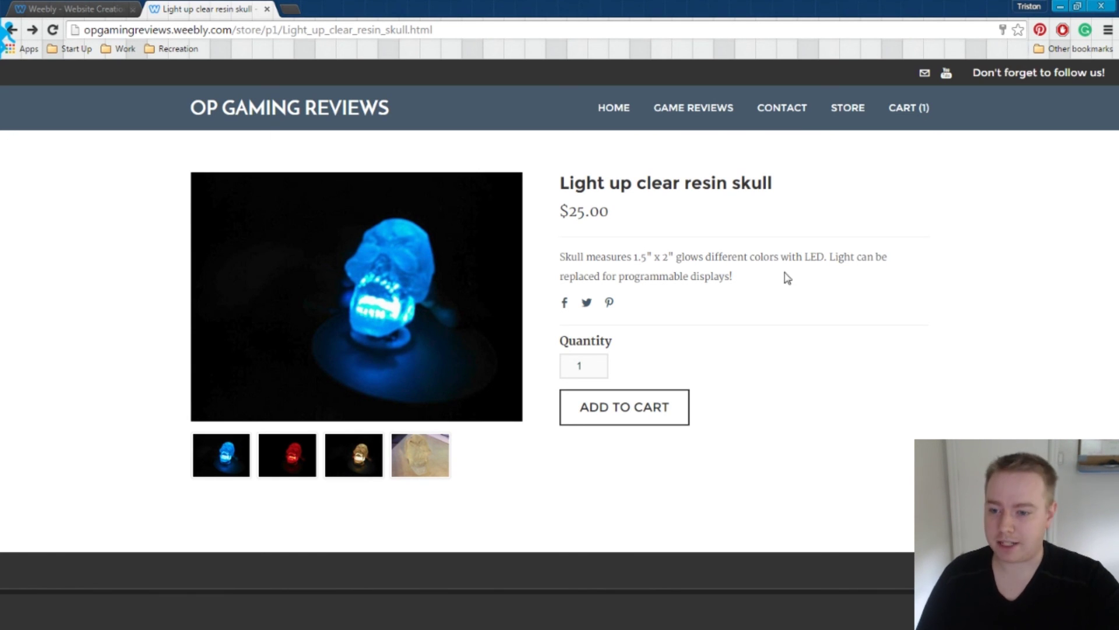
# Step: Navigate to the live site's HOME page with one item still in the cart
pyautogui.click(618, 107)
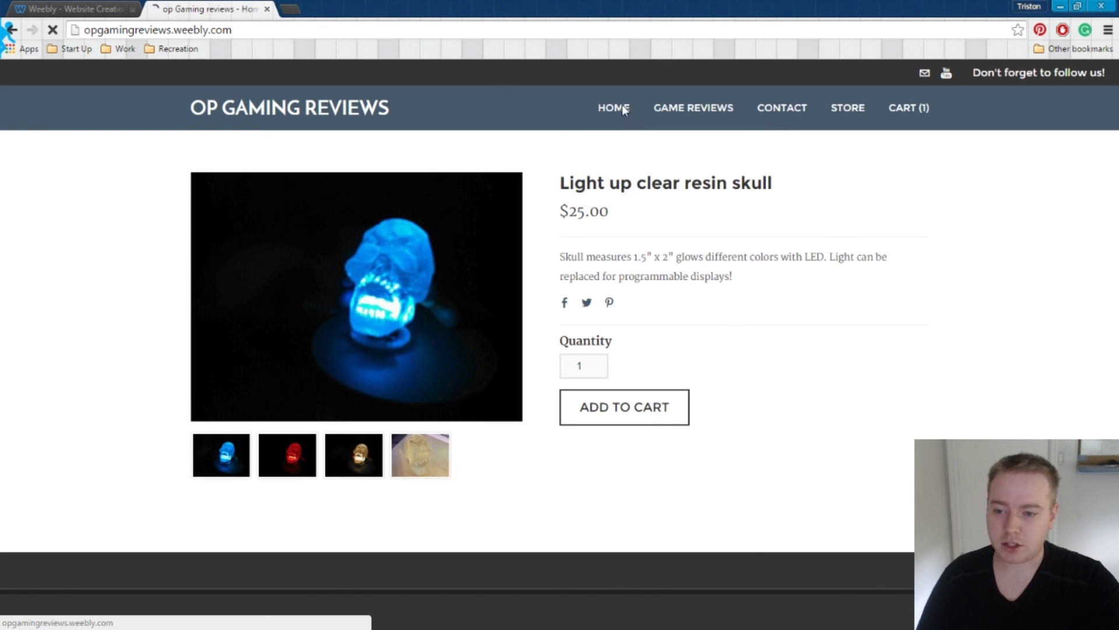